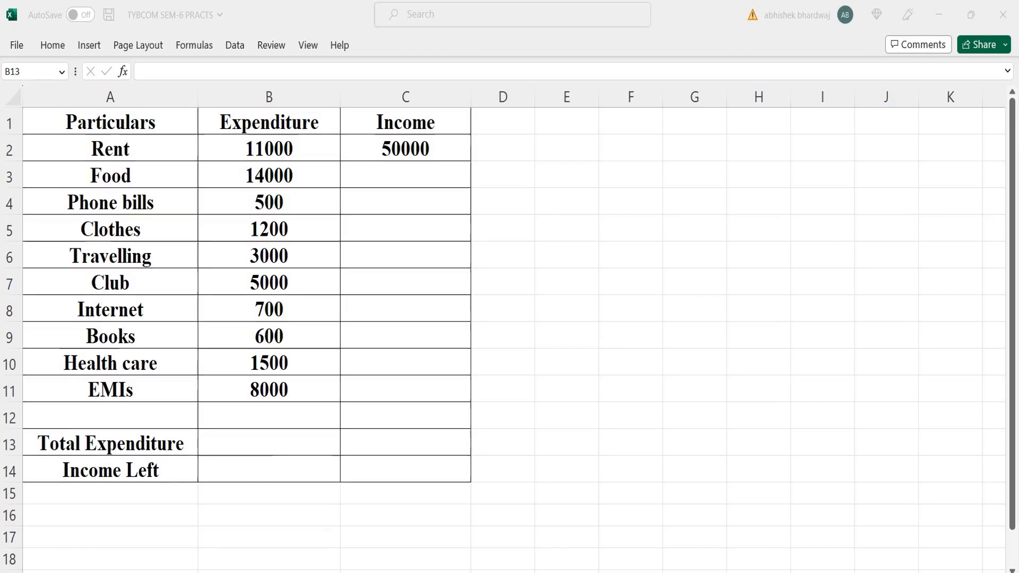
# Step: Enter a SUM formula in the Total Expenditure cell adding all expenditures from B2 to B11
pyautogui.click(270, 445)
pyautogui.click(271, 444)
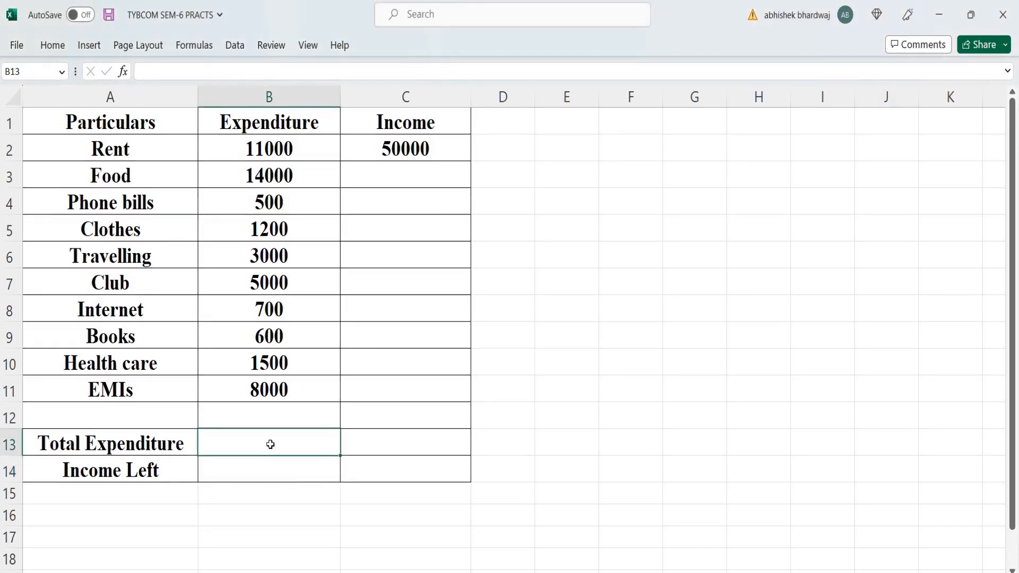
pyautogui.write('=sum(')
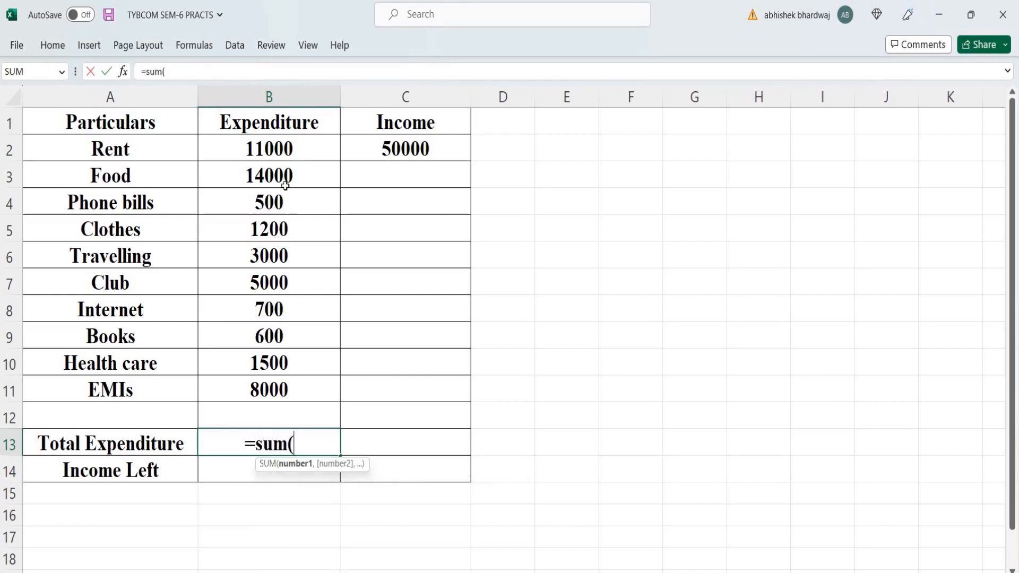
pyautogui.moveTo(296, 159); pyautogui.dragTo(306, 385)
pyautogui.write(')')
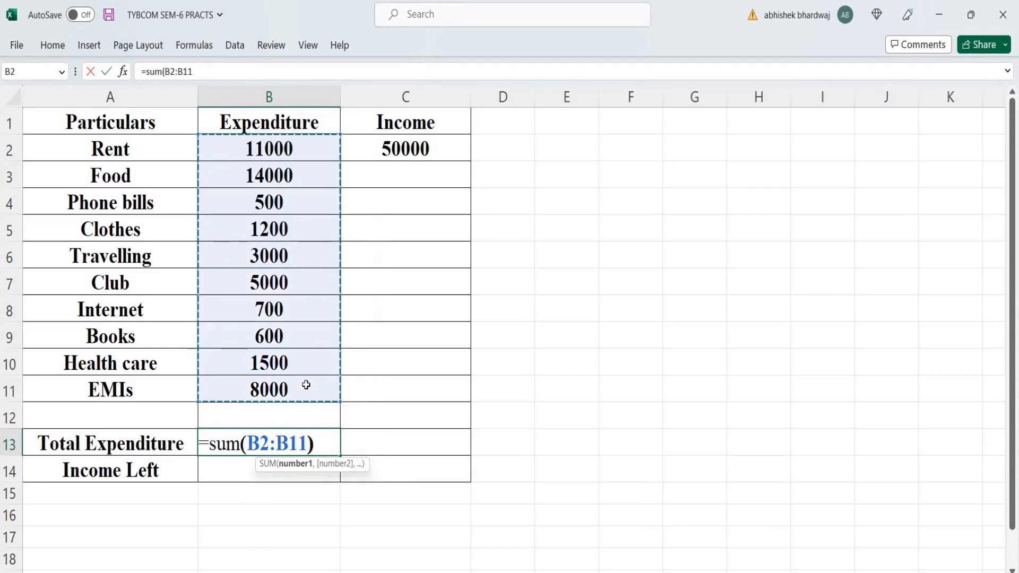
pyautogui.press('Return')
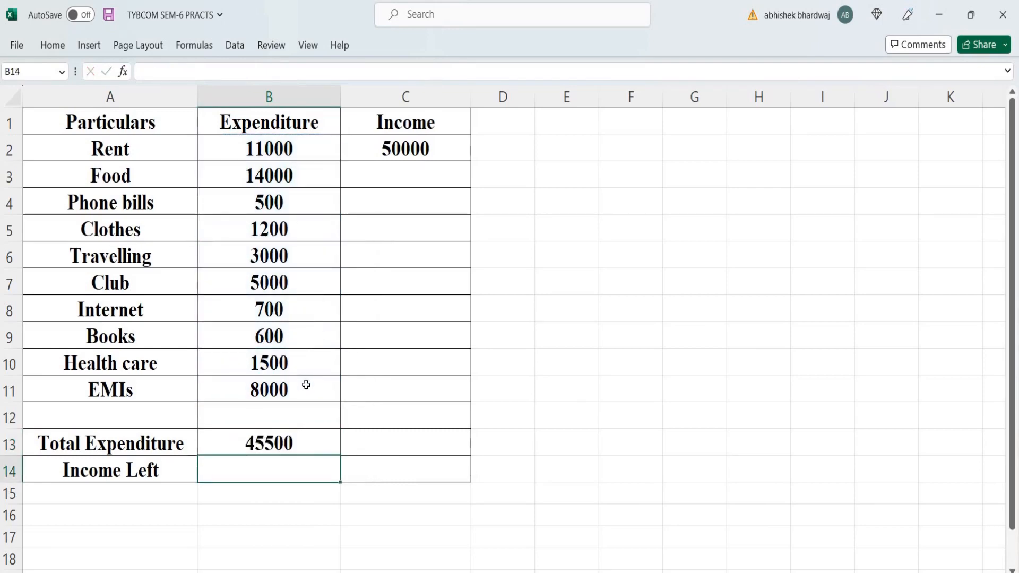
# Step: Calculate Income Left with a formula subtracting total expenditure from income (=C2-B13)
pyautogui.write('=')
pyautogui.click(431, 145)
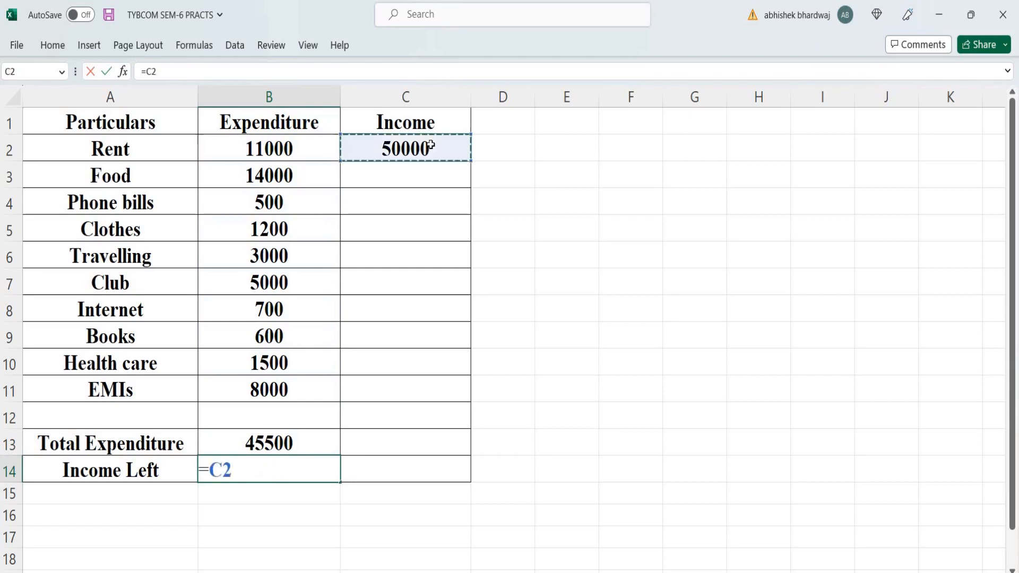
pyautogui.write('-')
pyautogui.click(269, 443)
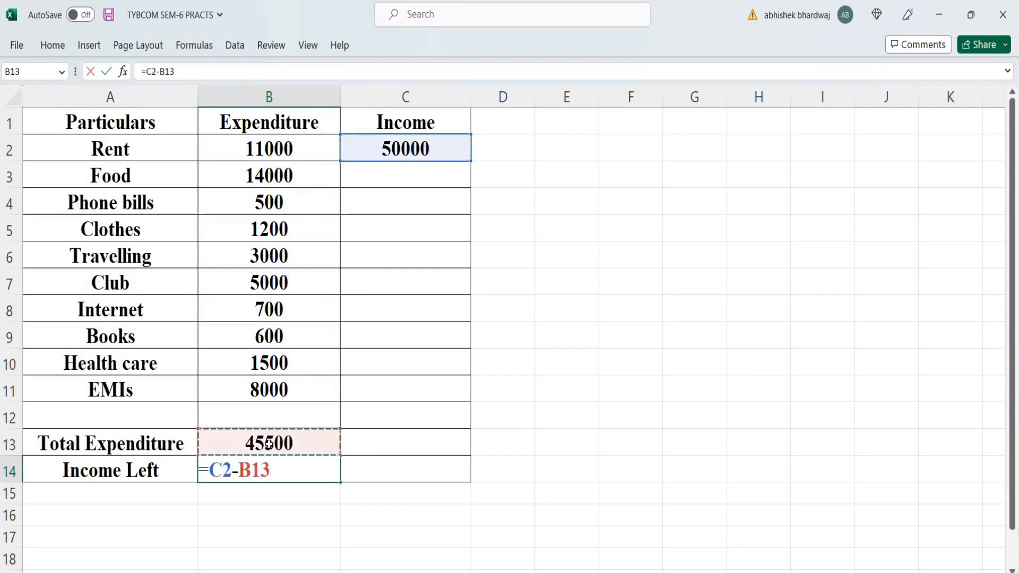
pyautogui.press('Return')
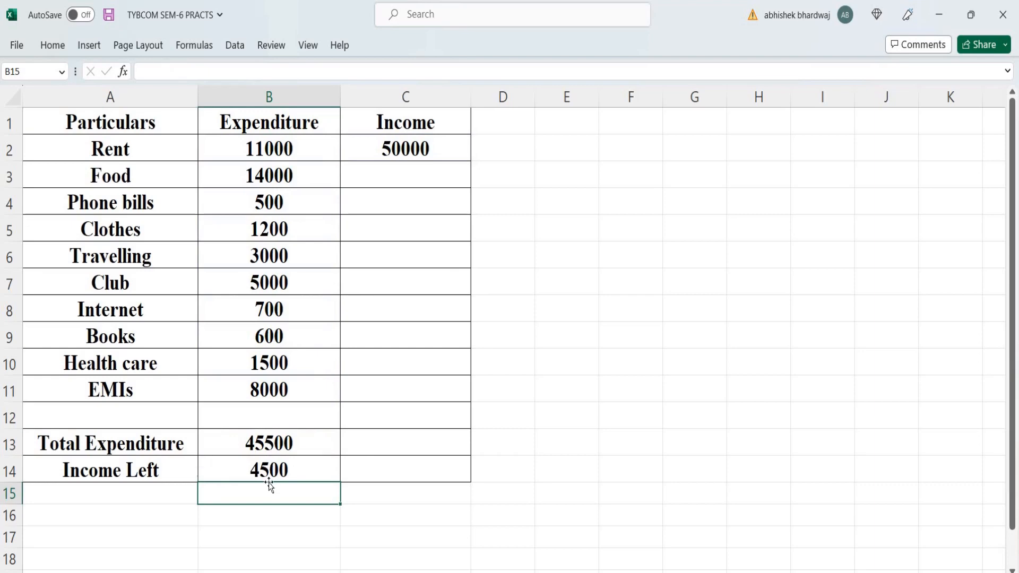
# Step: Open the Scenario Manager and start adding a new scenario named Original
pyautogui.click(235, 45)
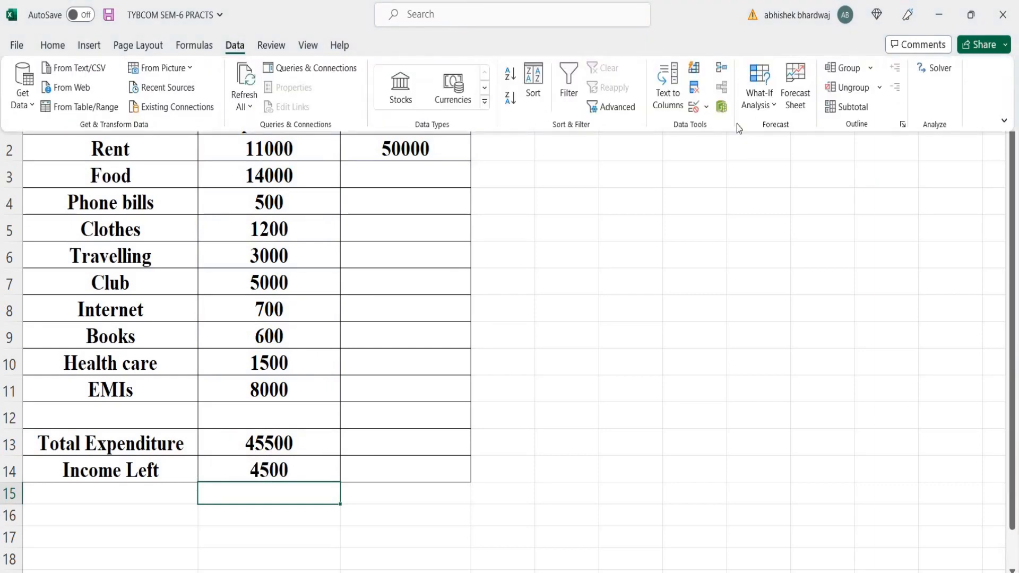
pyautogui.click(775, 108)
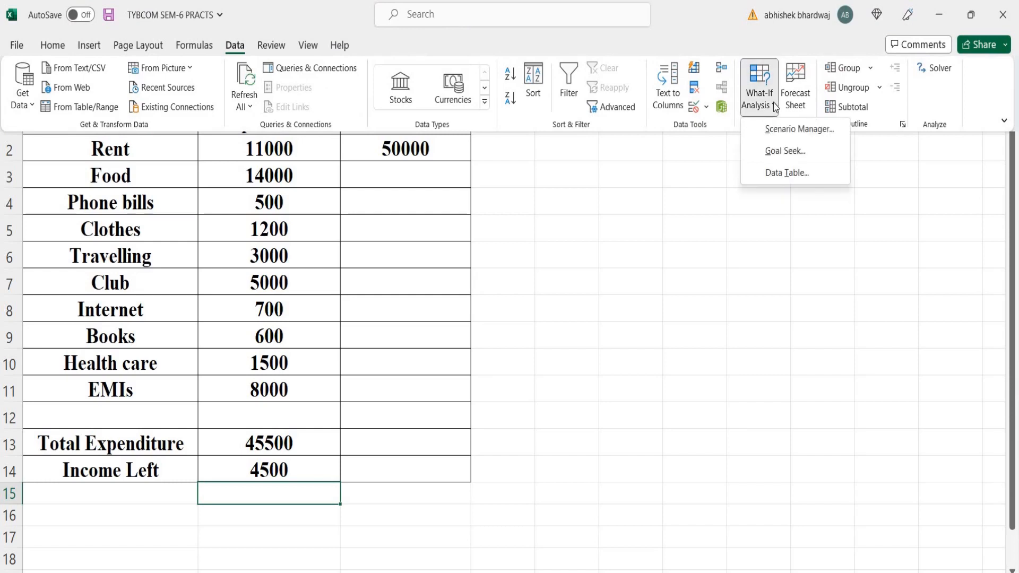
pyautogui.click(777, 131)
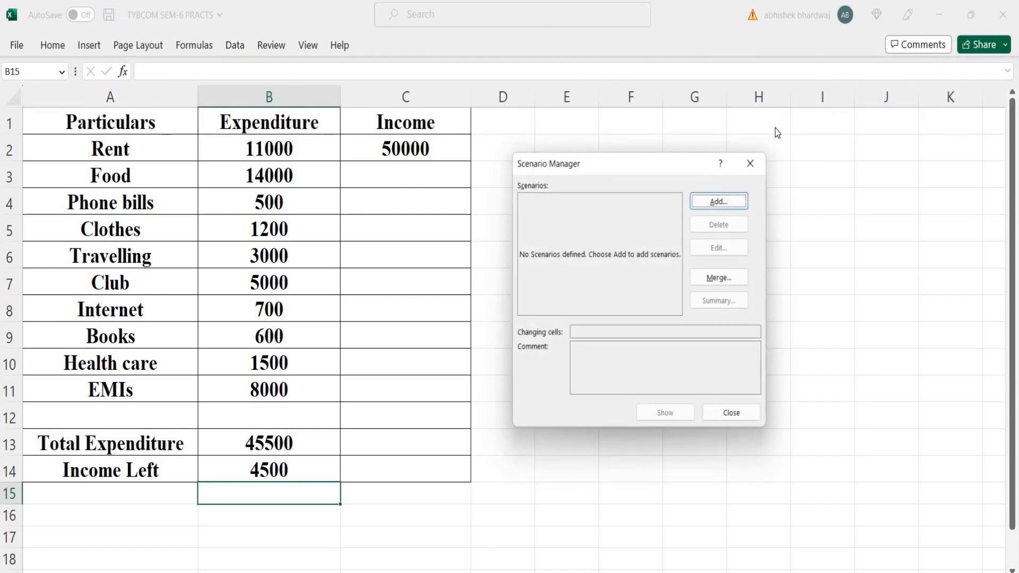
pyautogui.click(708, 203)
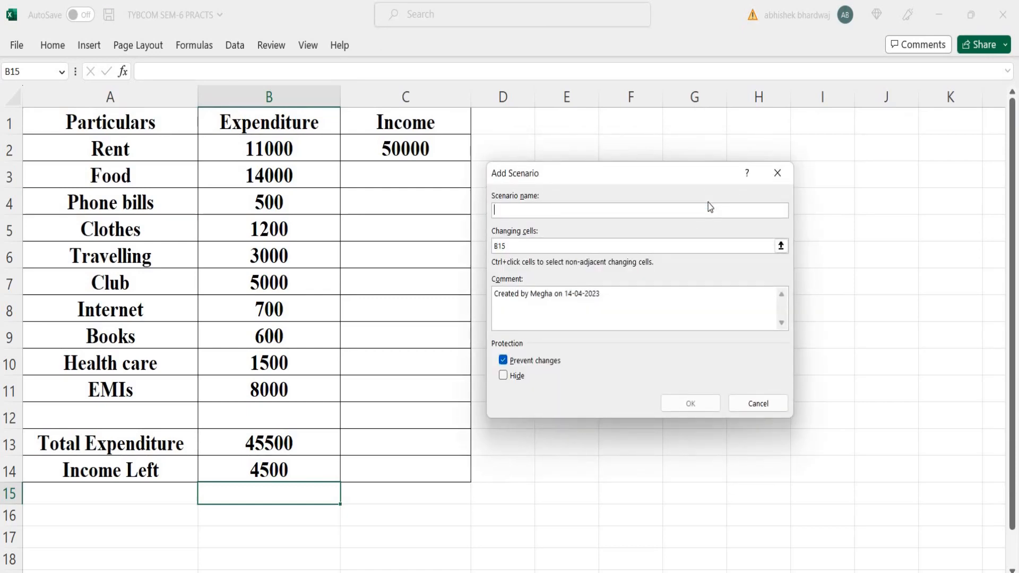
pyautogui.write('Original')
pyautogui.click(603, 244)
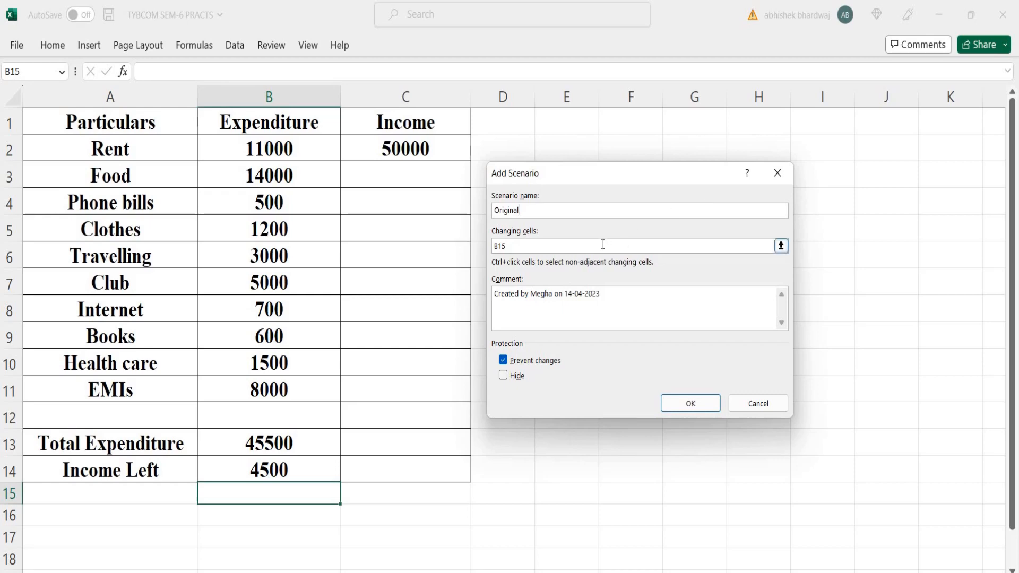
# Step: Set the Original scenario's changing cells to B6:B8 and save it with the current values
pyautogui.press('BackSpace')
pyautogui.press('BackSpace')
pyautogui.press('BackSpace')
pyautogui.moveTo(286, 256); pyautogui.dragTo(287, 307)
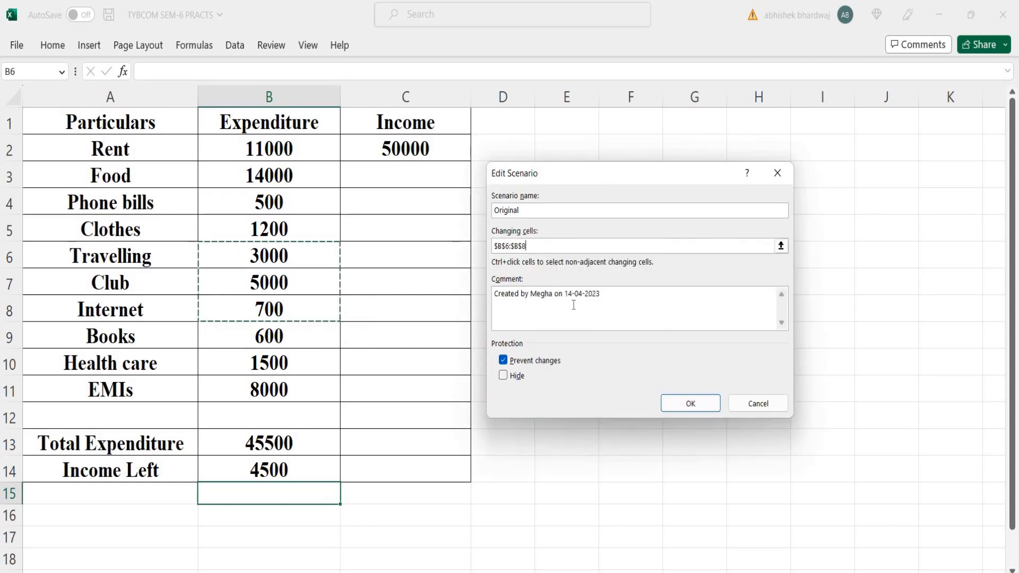
pyautogui.click(685, 403)
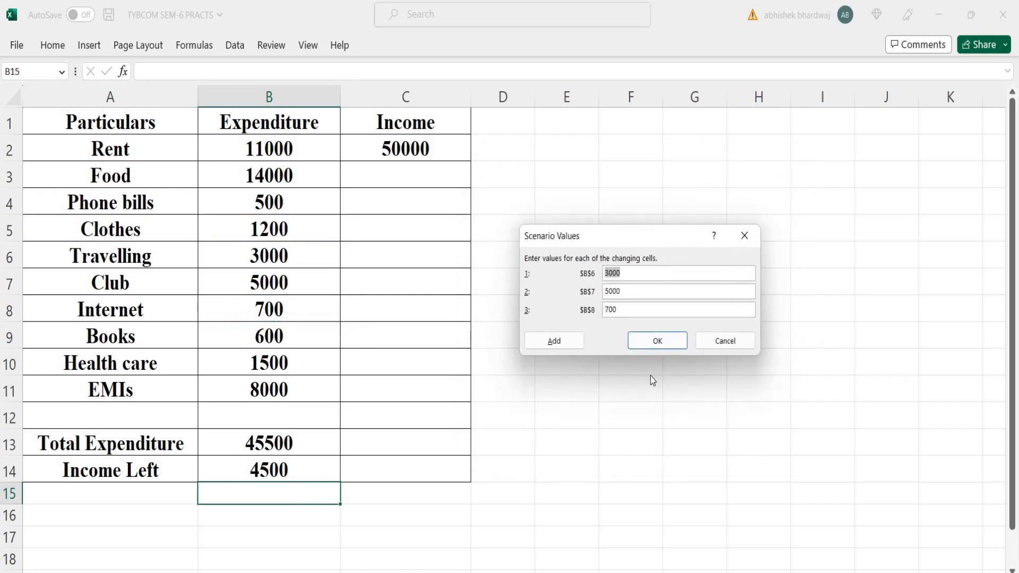
pyautogui.click(670, 344)
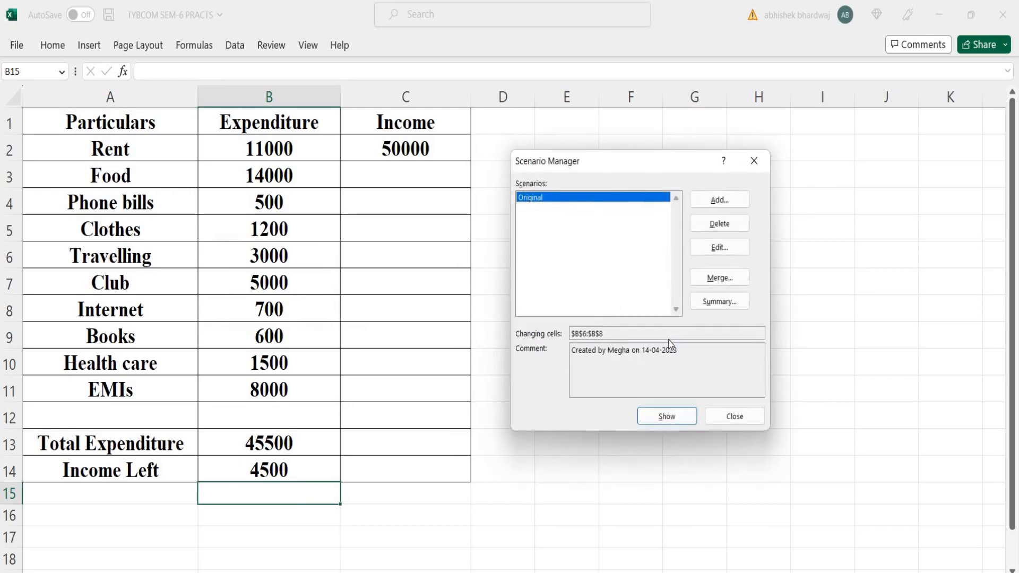
# Step: Add a second scenario named Scenario2 using the same changing cells B6:B8
pyautogui.click(719, 199)
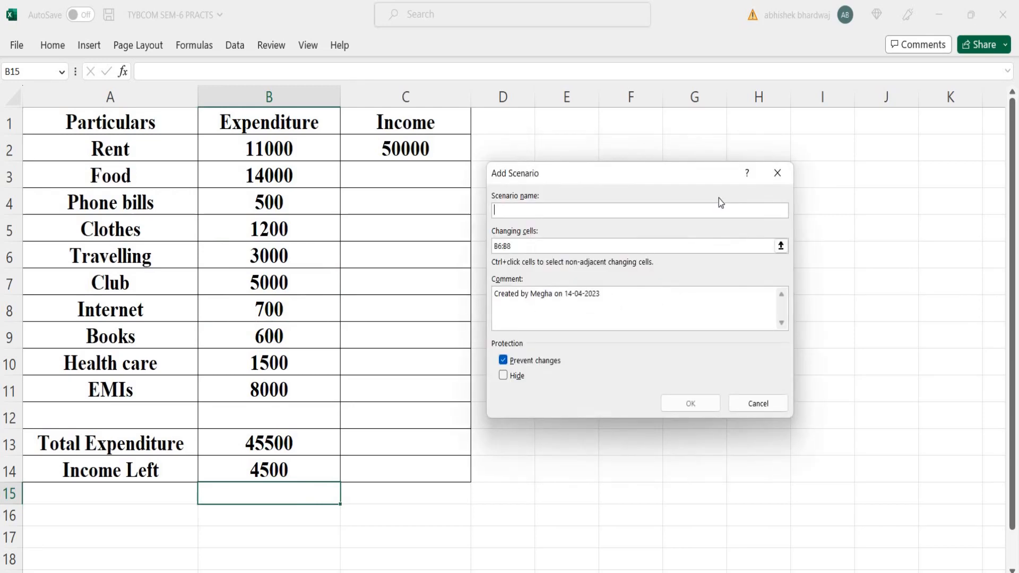
pyautogui.write('Scenar')
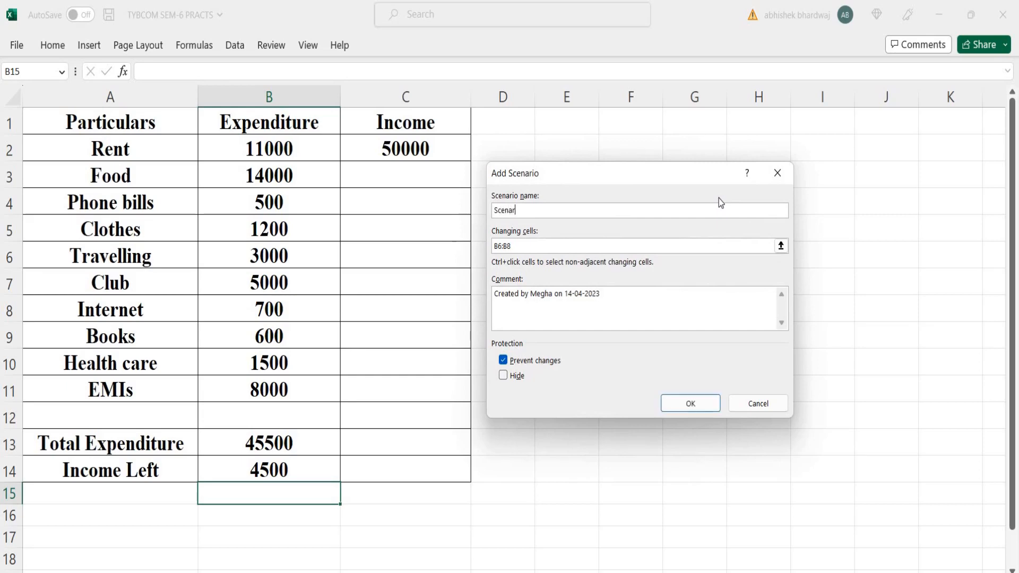
pyautogui.write('io2')
pyautogui.click(690, 405)
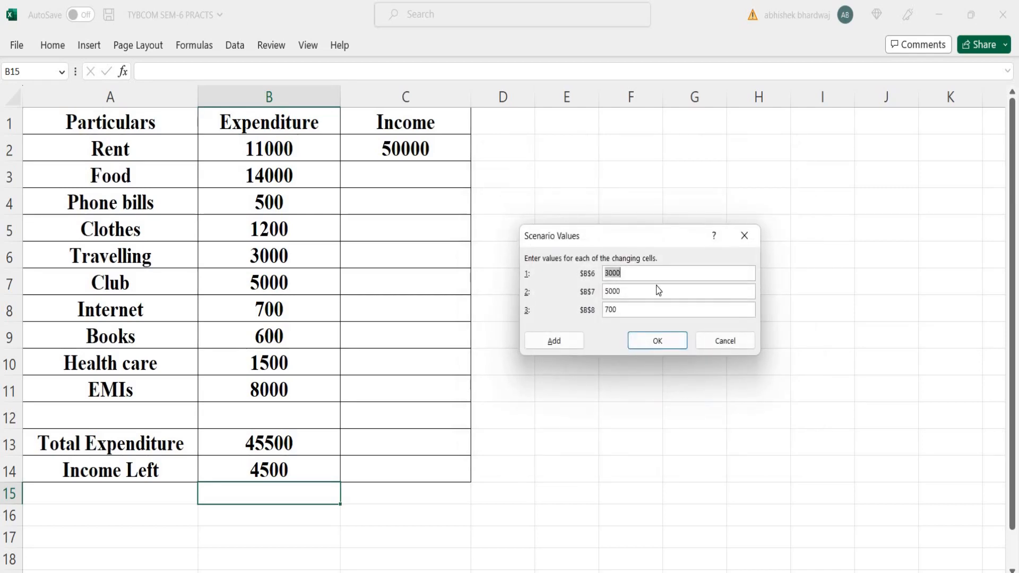
# Step: Enter Scenario2's values: 2500 for Travelling, 4000 for Club and 500 for Internet
pyautogui.write('2500')
pyautogui.press('BackSpace')
pyautogui.press('BackSpace')
pyautogui.press('BackSpace')
pyautogui.press('BackSpace')
pyautogui.write('4000')
pyautogui.press('Tab')
pyautogui.write('500')
pyautogui.click(648, 344)
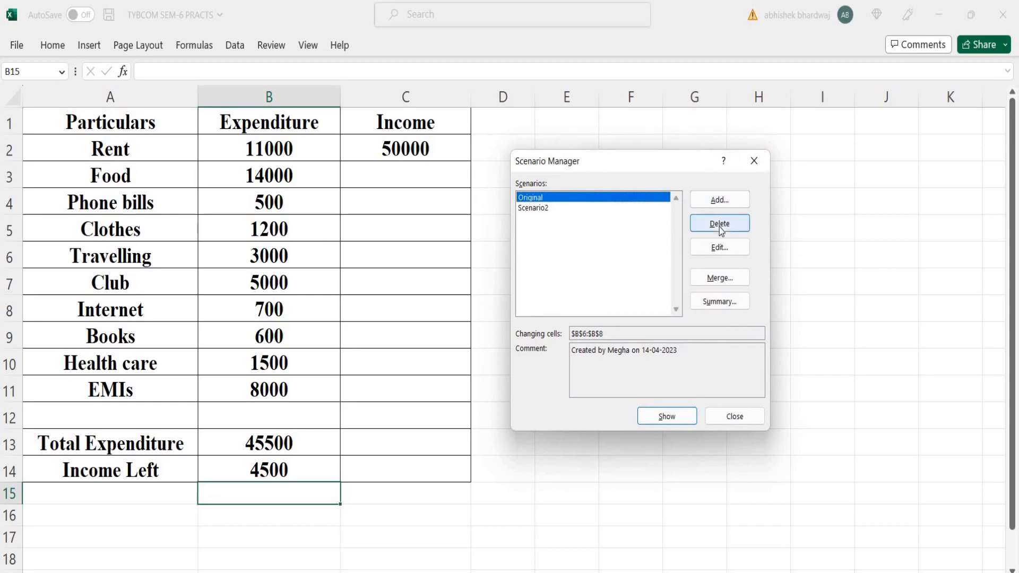
# Step: Generate a scenario summary report with result cells B13:B14
pyautogui.click(719, 303)
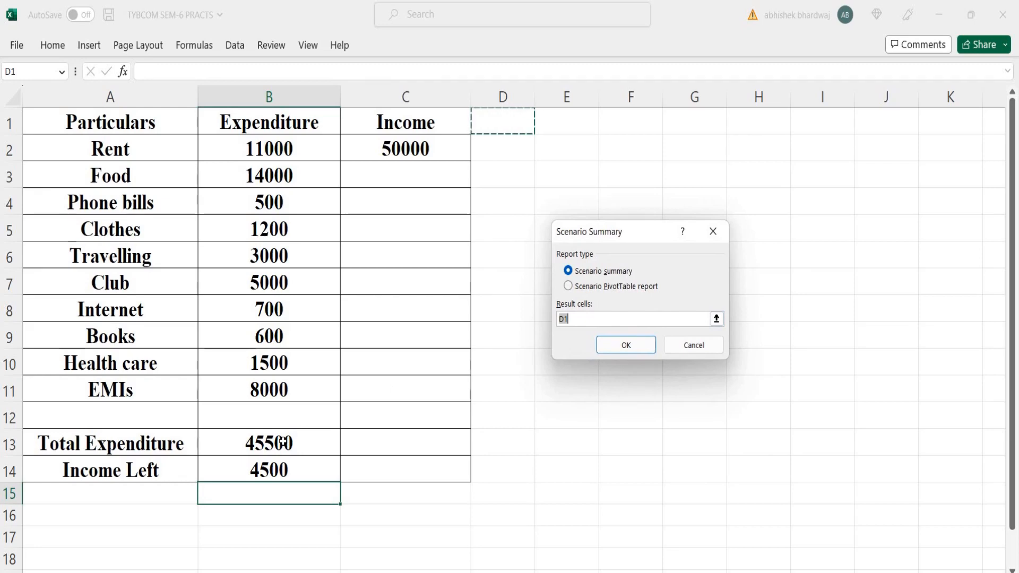
pyautogui.moveTo(283, 450); pyautogui.dragTo(284, 465)
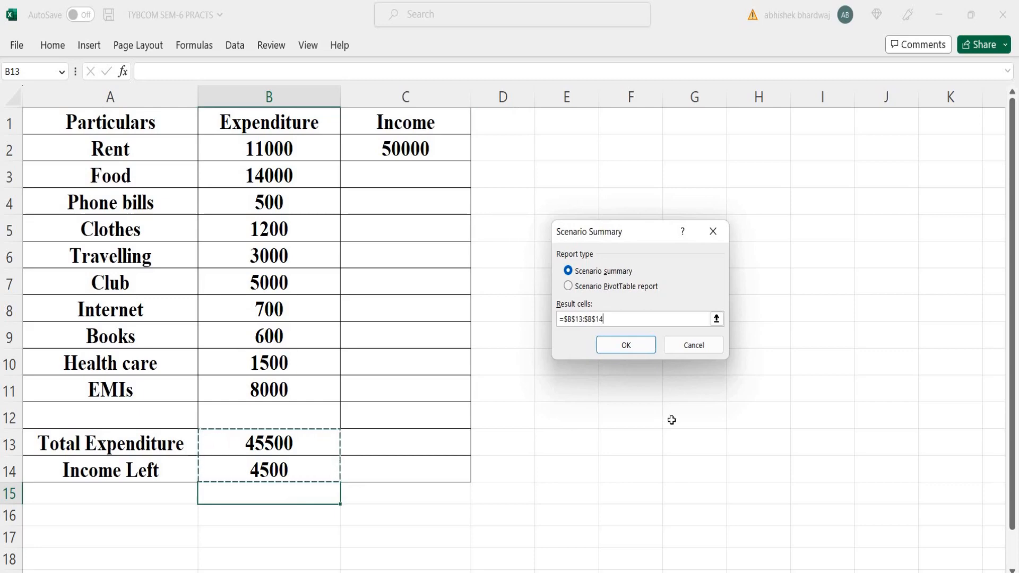
pyautogui.click(631, 346)
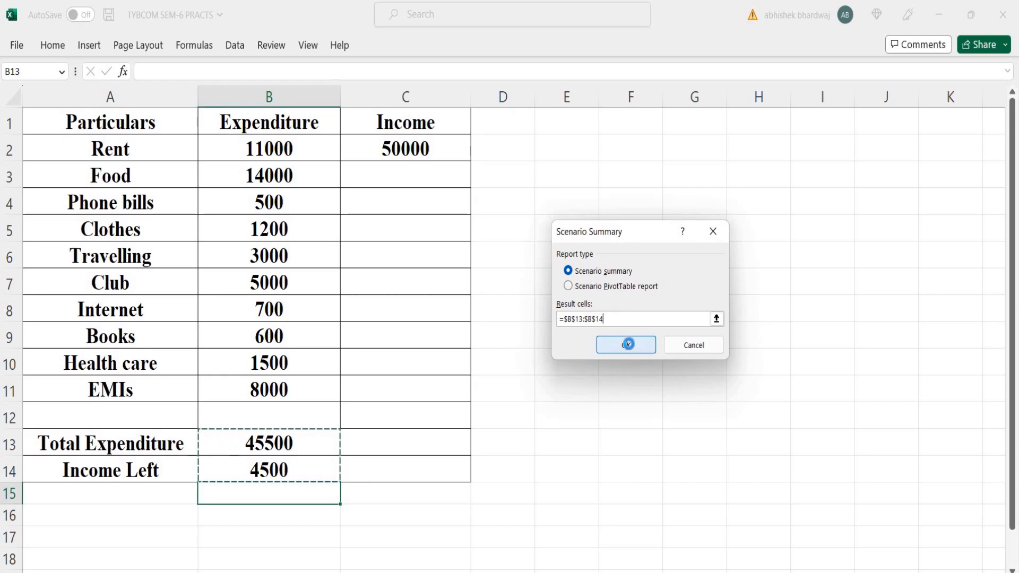